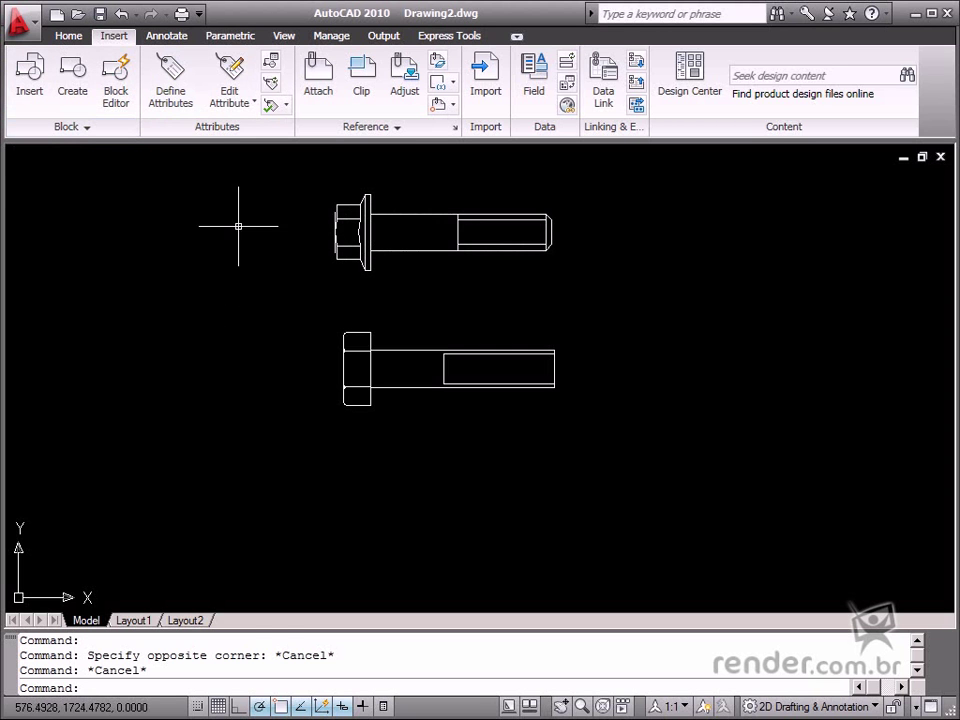
# Compare the grips available on the flanged bolt block and the plain hex bolt block, and clear the selection.
pyautogui.click(366, 229)
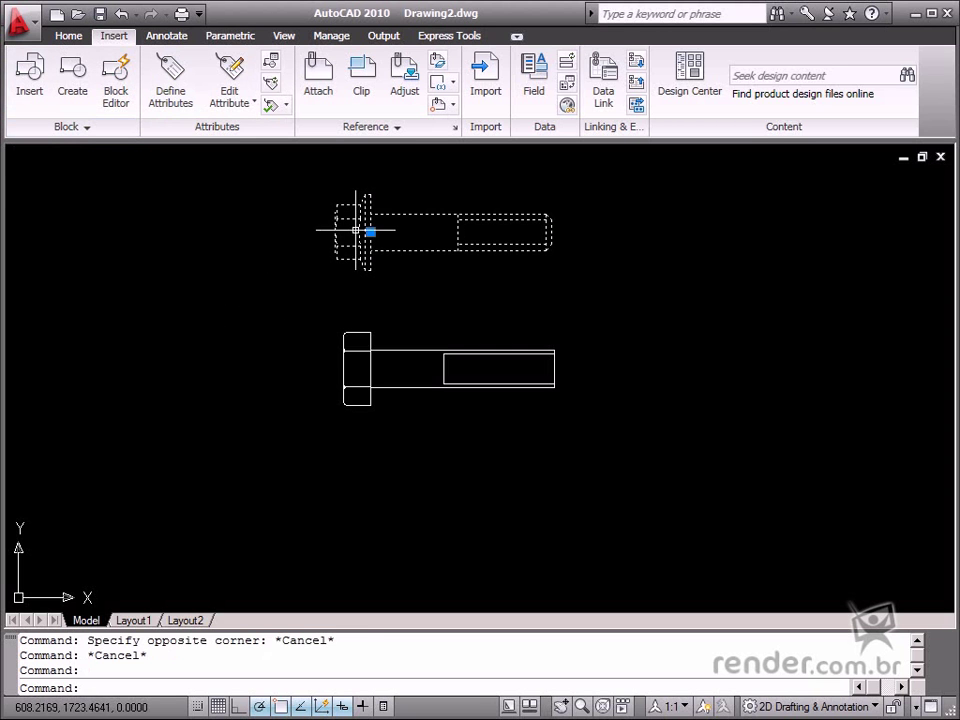
pyautogui.click(369, 368)
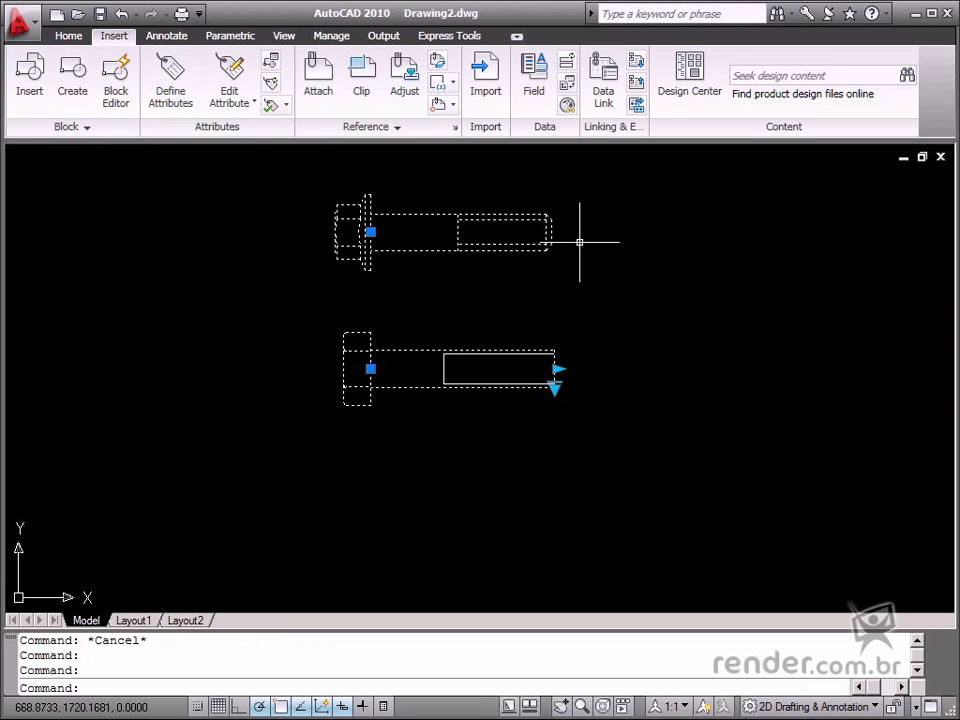
pyautogui.press('Escape')
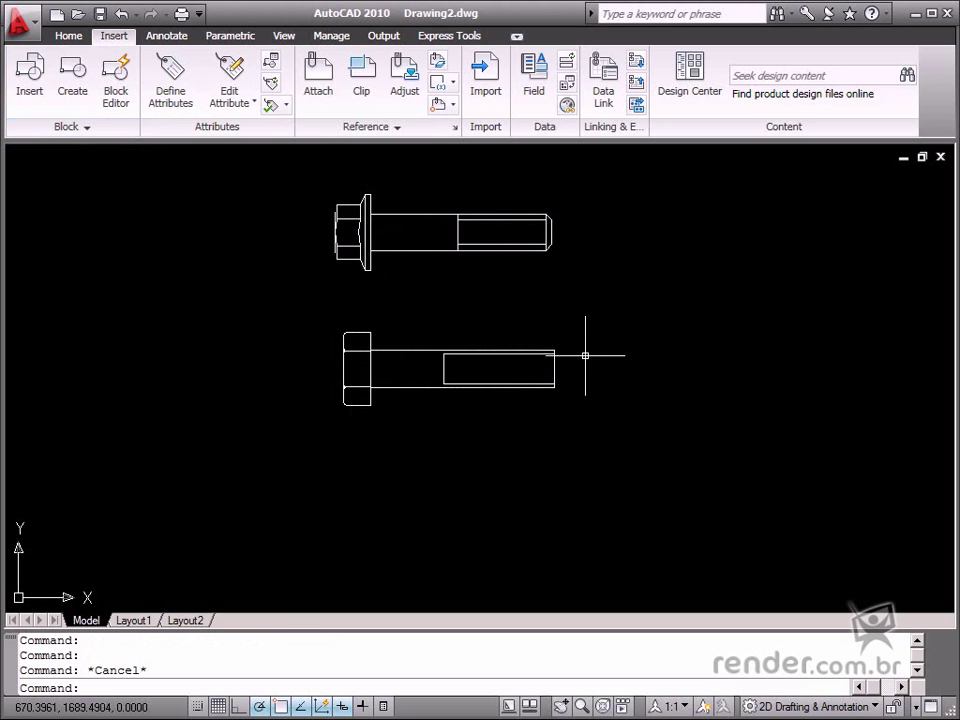
# Try stretching the lower hex bolt by its length grip out to 100, and return the grip to its original point.
pyautogui.click(405, 343)
pyautogui.click(414, 355)
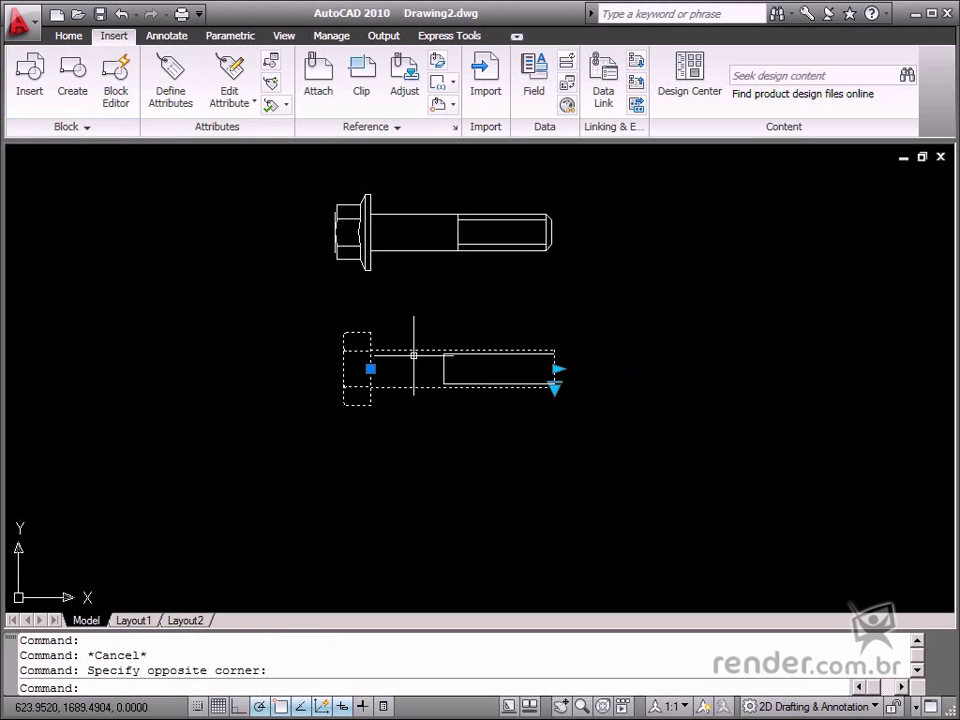
pyautogui.click(562, 370)
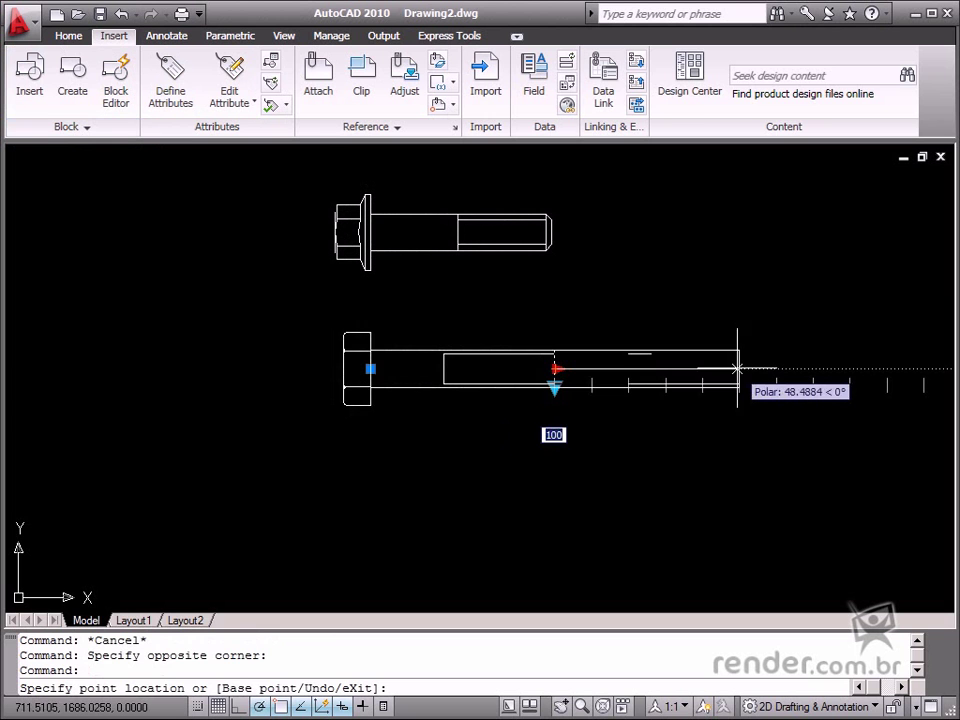
pyautogui.click(555, 369)
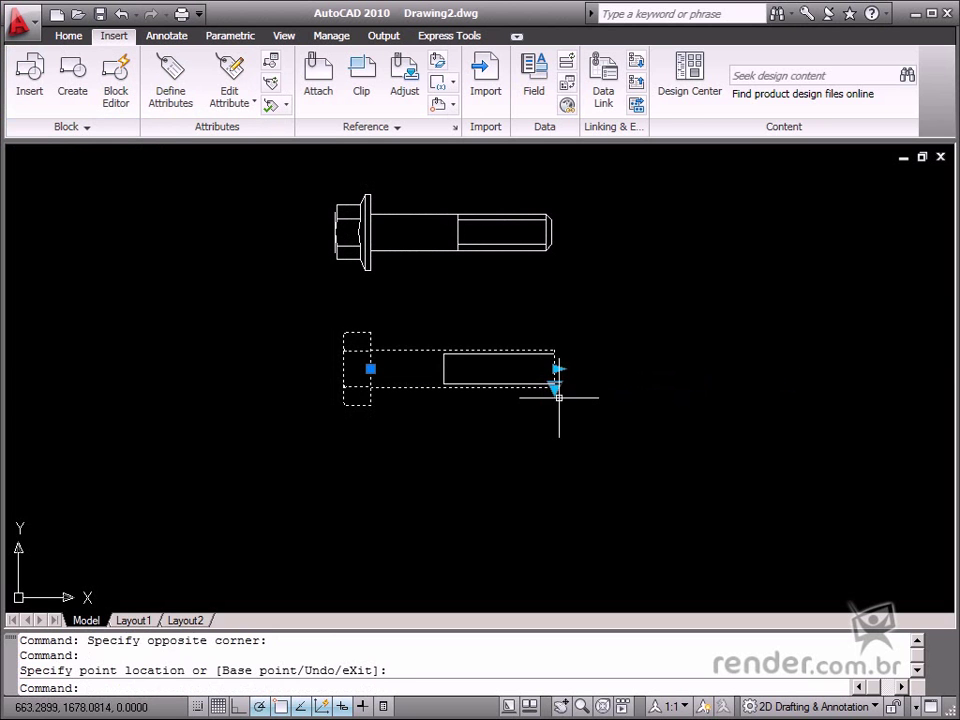
pyautogui.press('Escape')
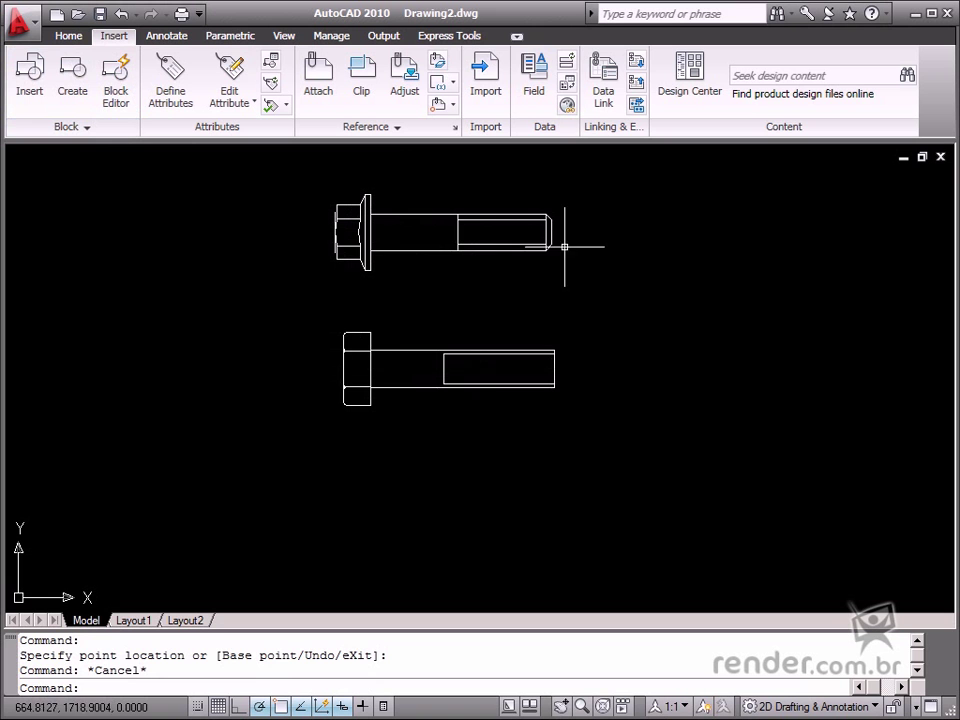
# Stretch the lower hex bolt's shaft to a length of 110 and set its size to M4.
pyautogui.click(494, 386)
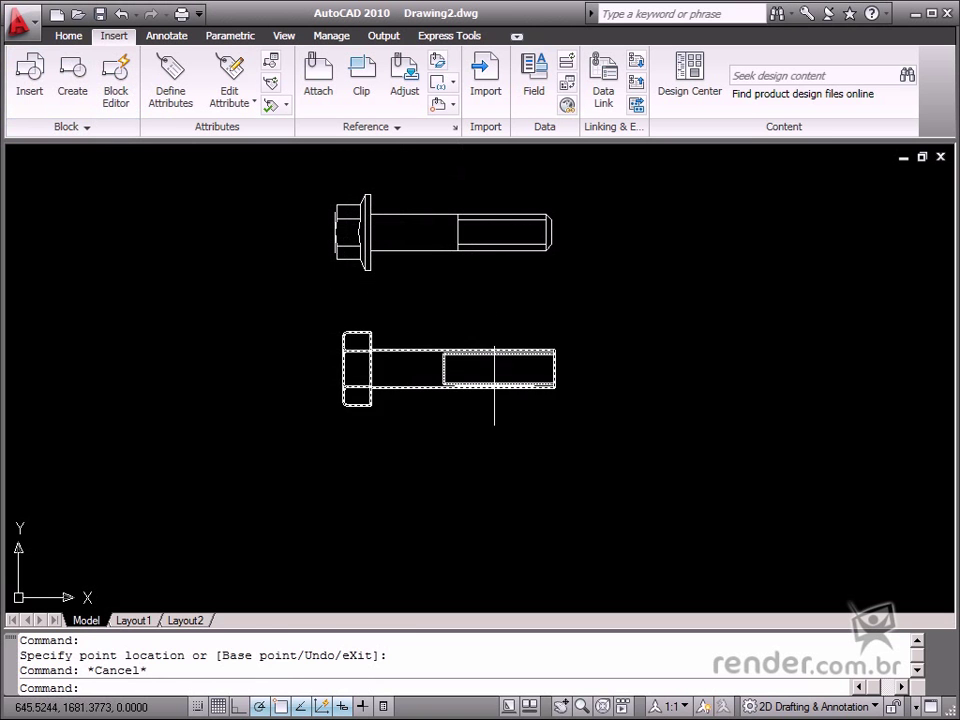
pyautogui.click(555, 369)
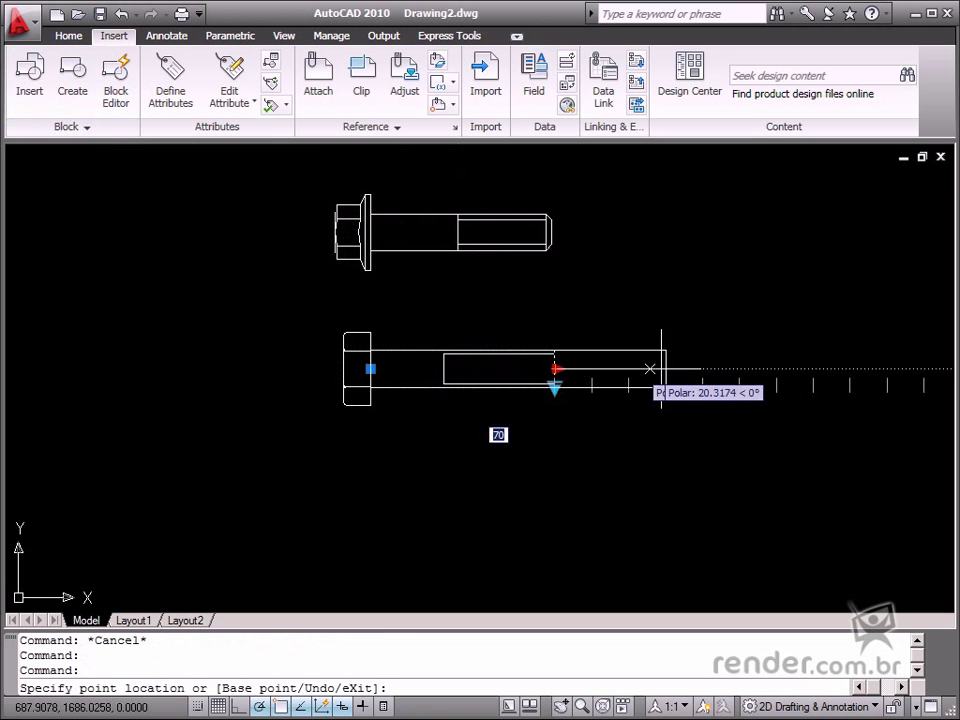
pyautogui.click(778, 368)
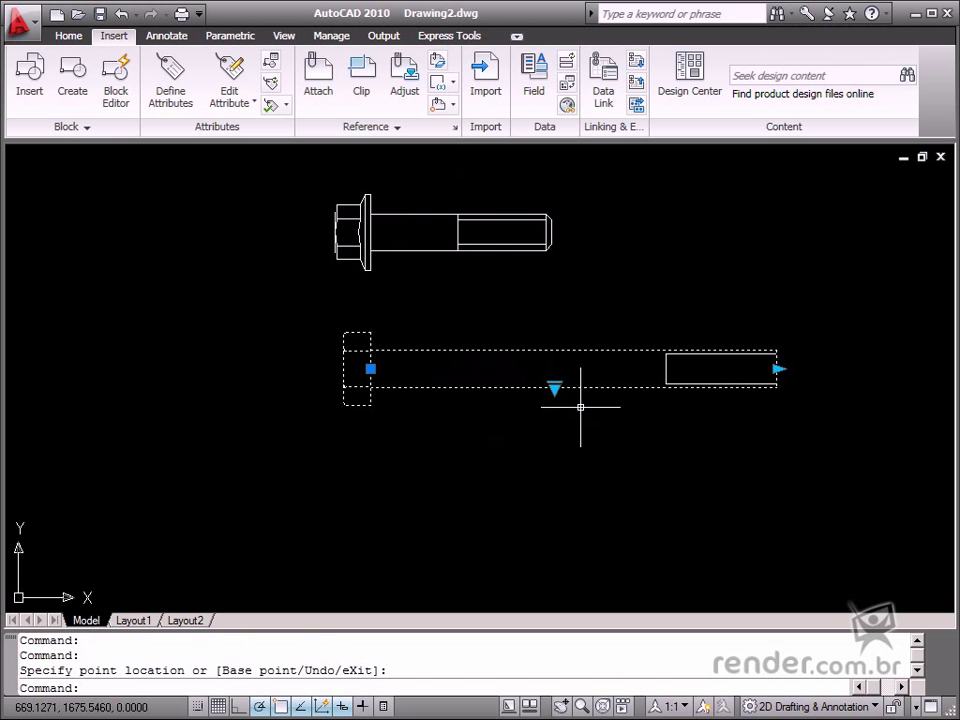
pyautogui.click(556, 388)
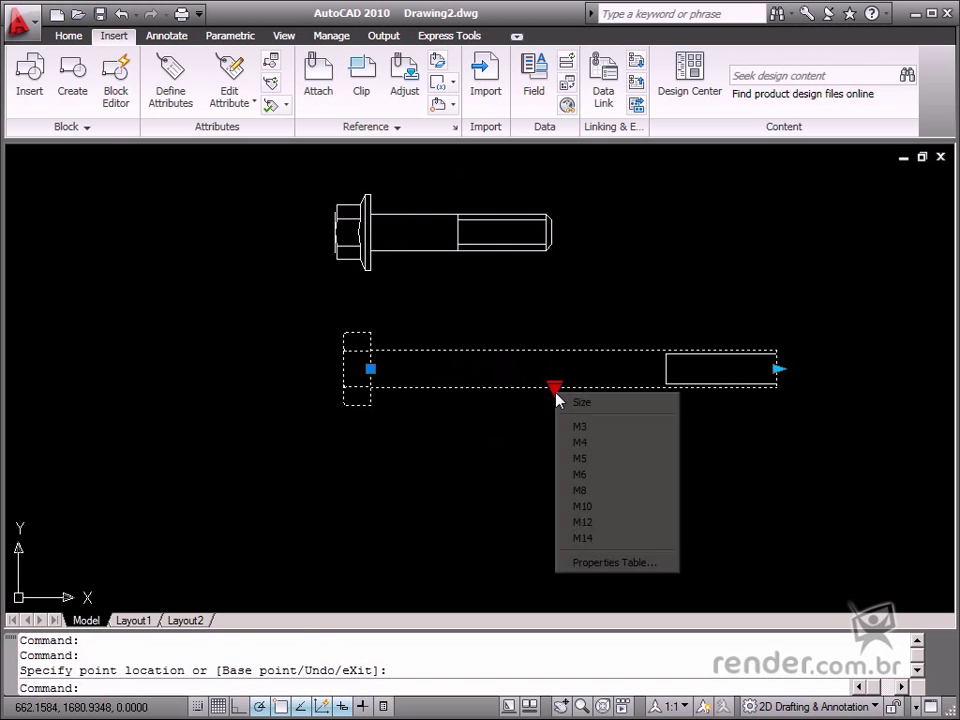
pyautogui.click(585, 441)
# Shorten the lower hex bolt with its length grip and set its size to M10.
pyautogui.click(778, 357)
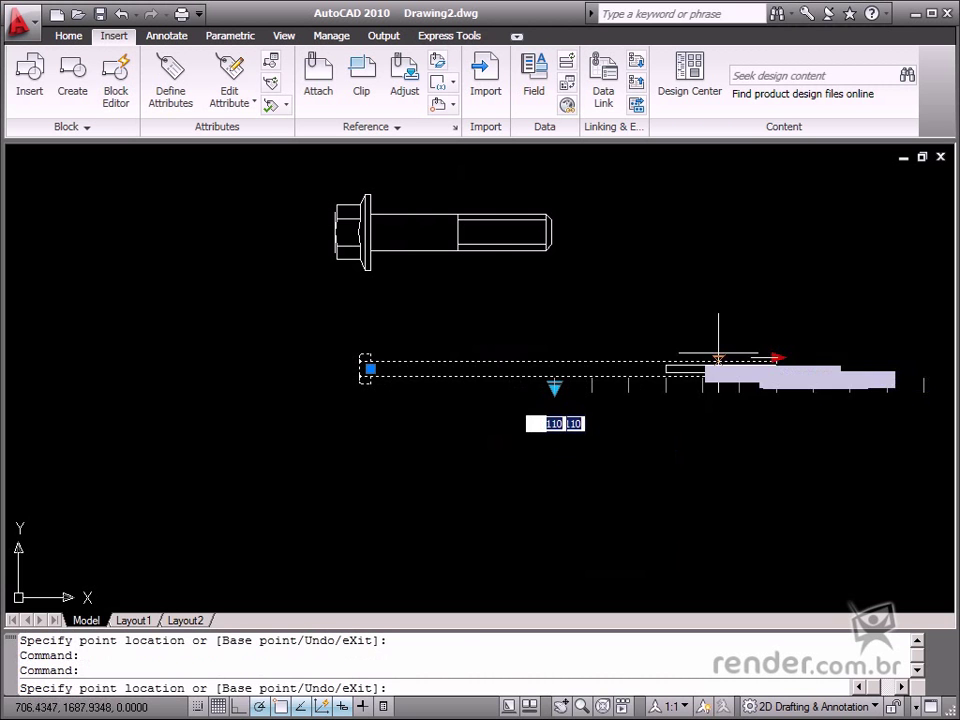
pyautogui.click(592, 358)
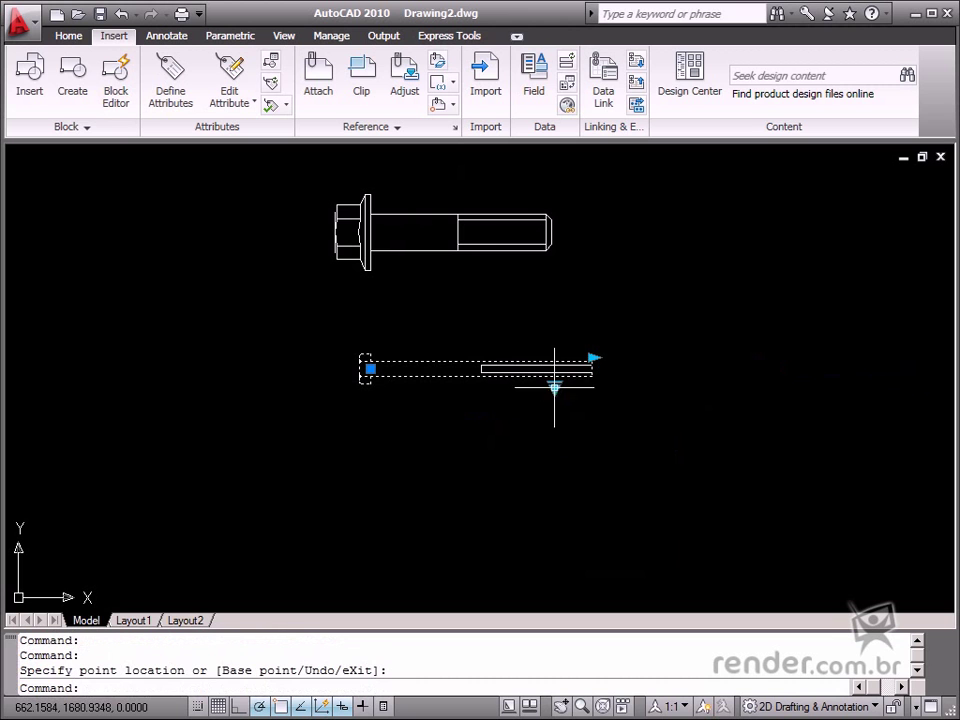
pyautogui.click(556, 388)
pyautogui.click(585, 504)
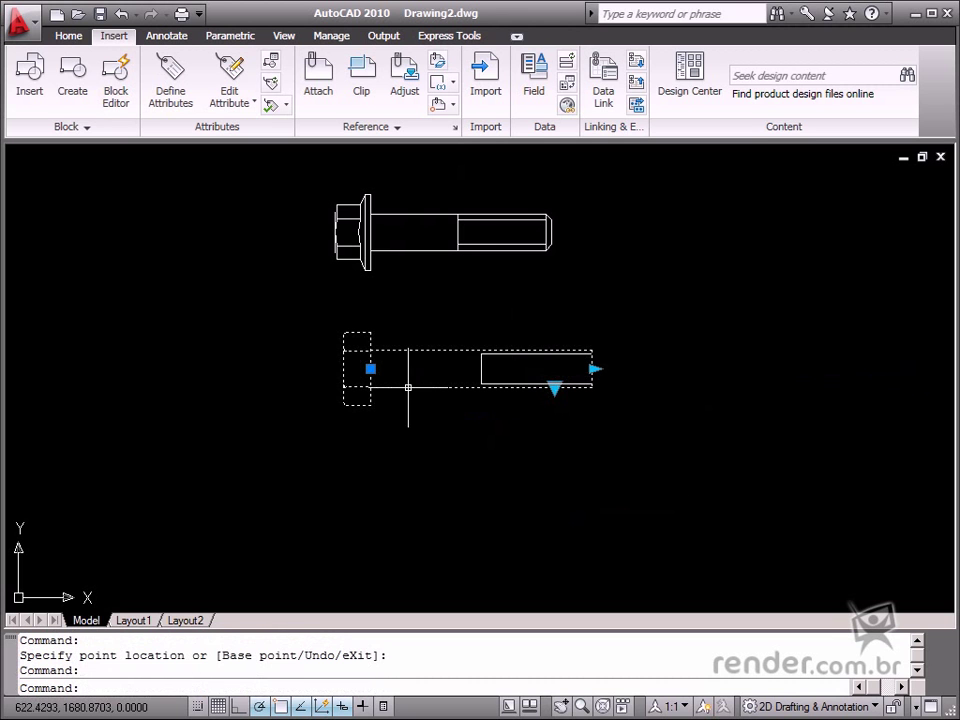
pyautogui.press('Escape')
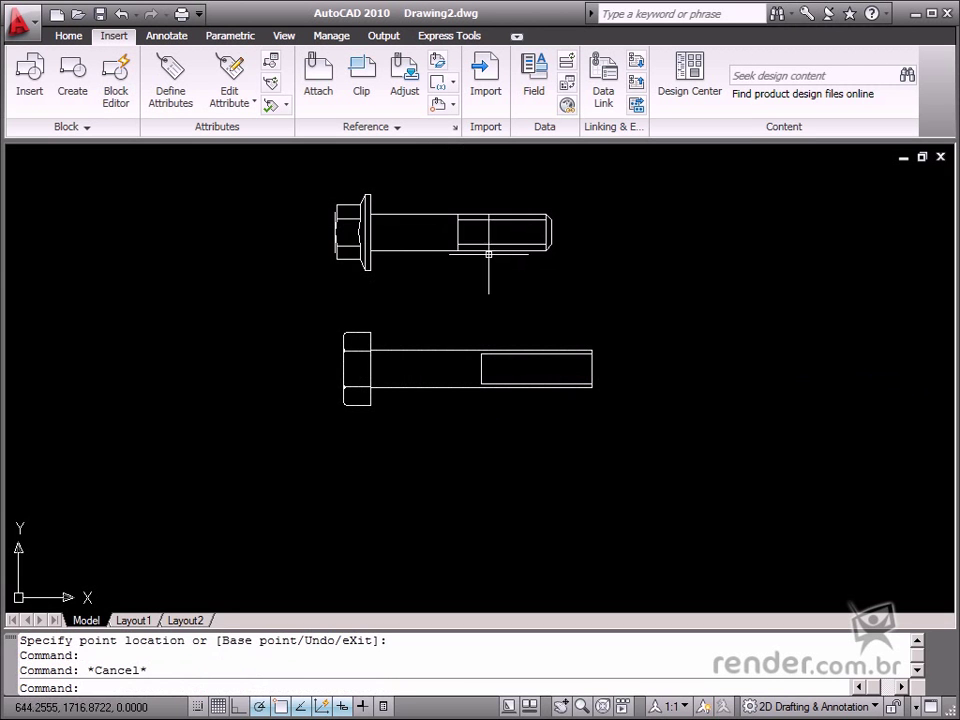
# Apply the Stretch command to the upper flanged bolt, displacing it about 5.4 units at 315° from the shaft's tip.
pyautogui.click(457, 240)
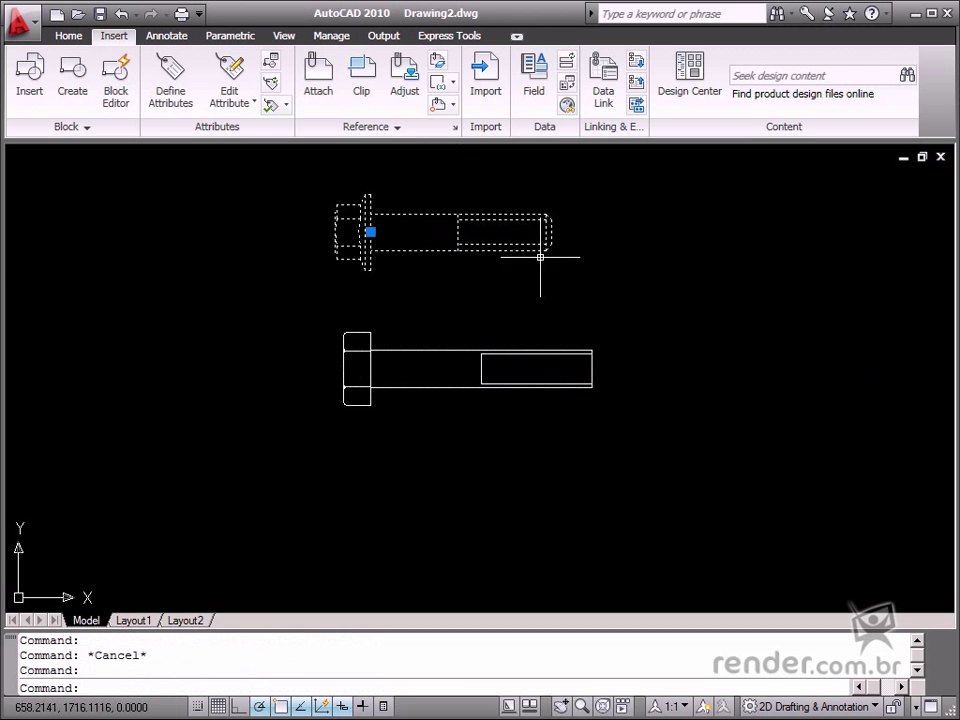
pyautogui.click(80, 37)
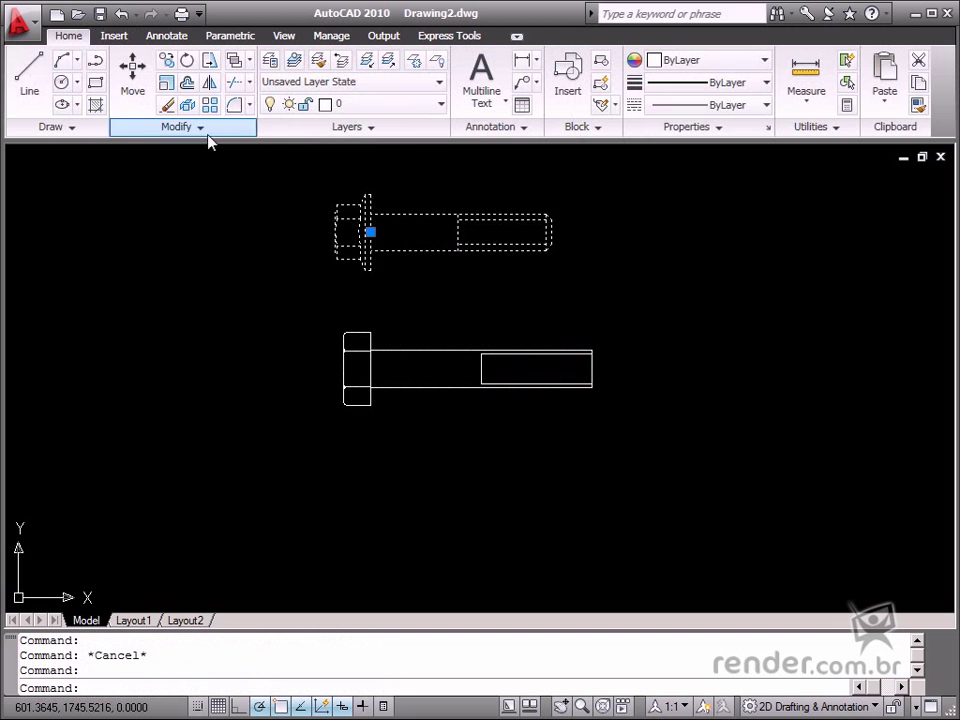
pyautogui.click(208, 64)
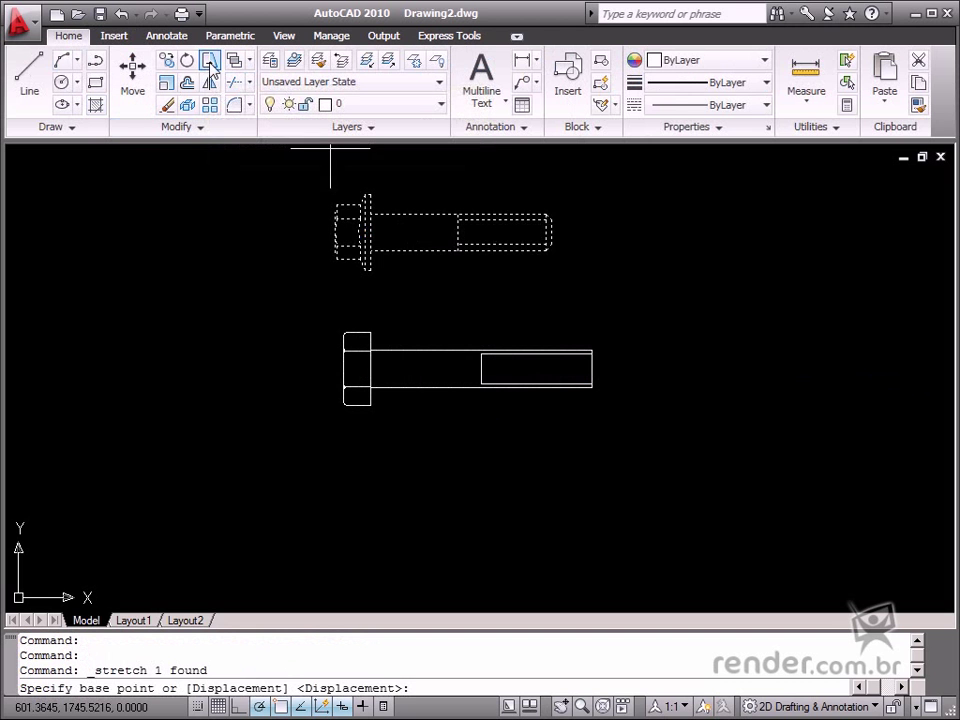
pyautogui.click(552, 242)
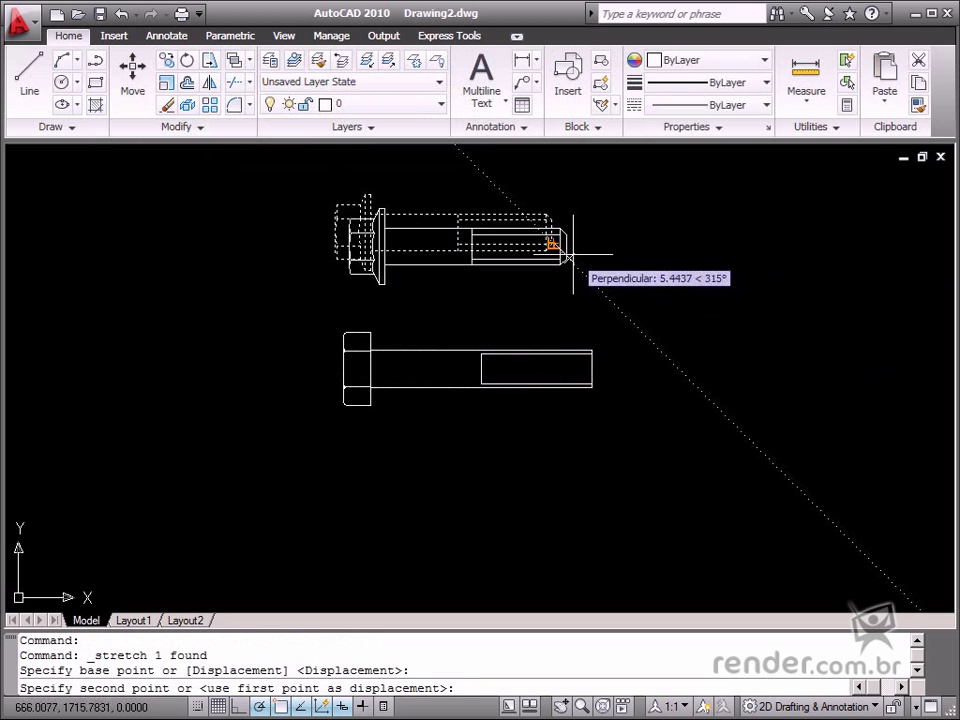
pyautogui.click(571, 255)
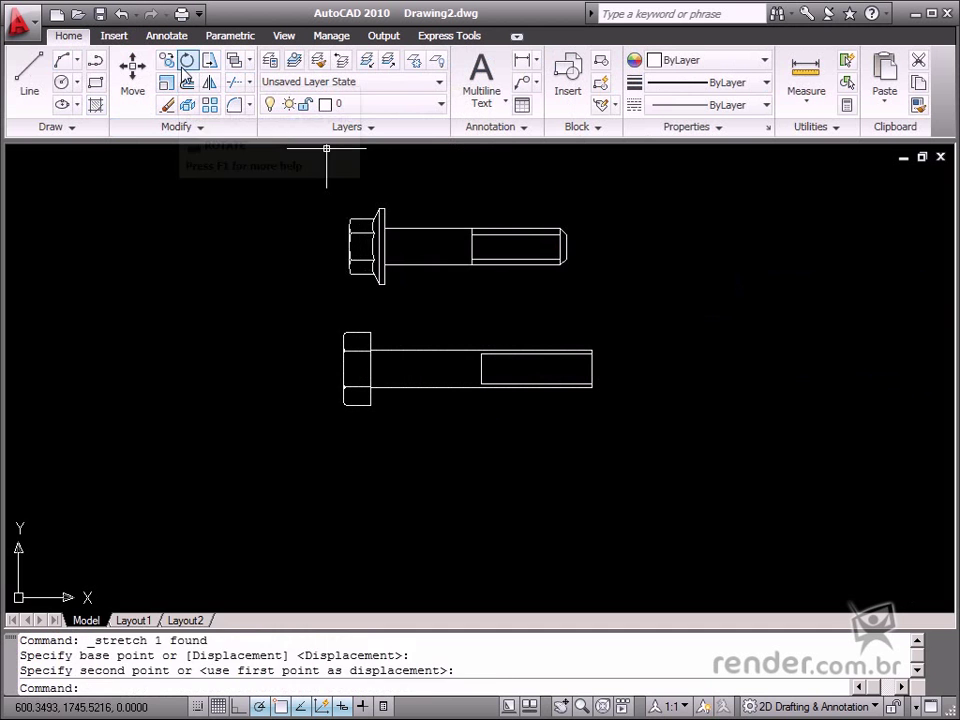
# Rotate the flanged bolt about the midpoint of its flange face so the shaft points diagonally up and to the left.
pyautogui.click(187, 60)
pyautogui.click(379, 252)
pyautogui.press('Return')
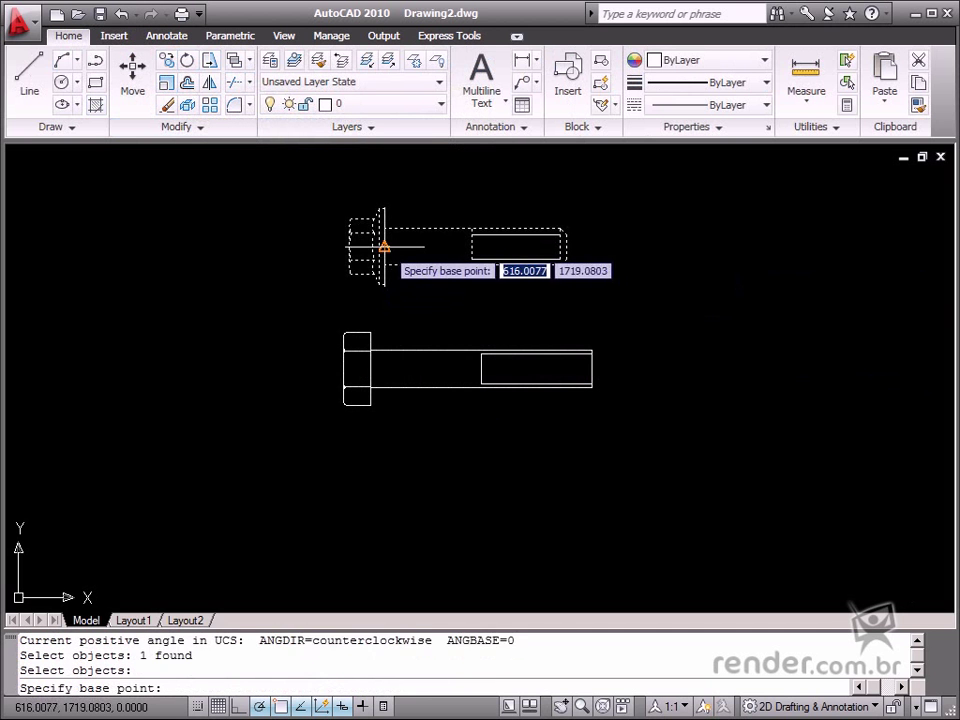
pyautogui.click(381, 248)
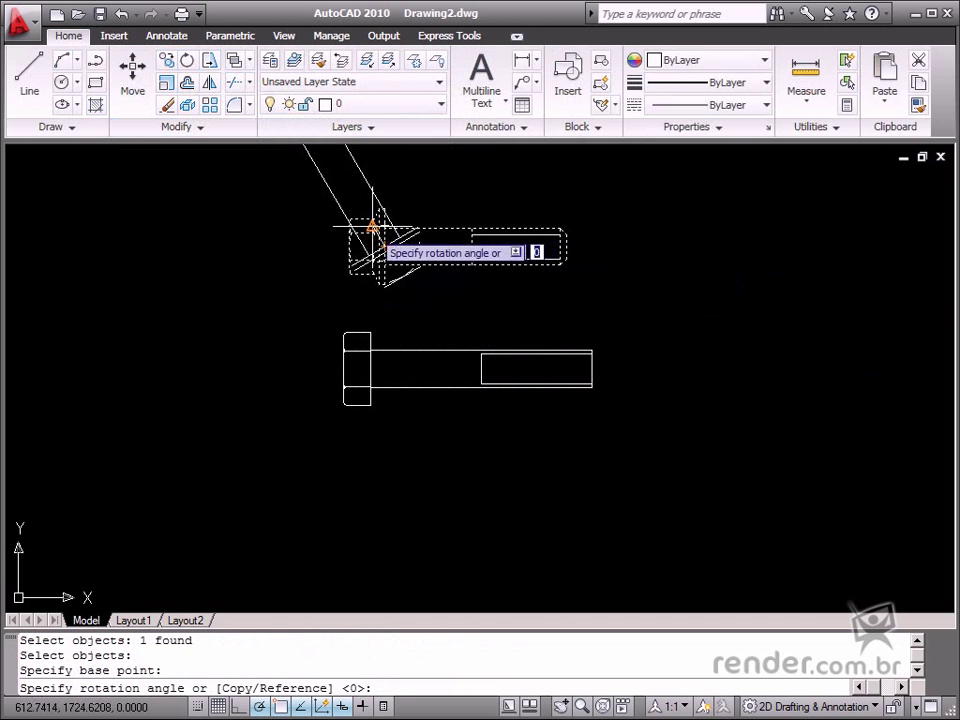
pyautogui.click(362, 238)
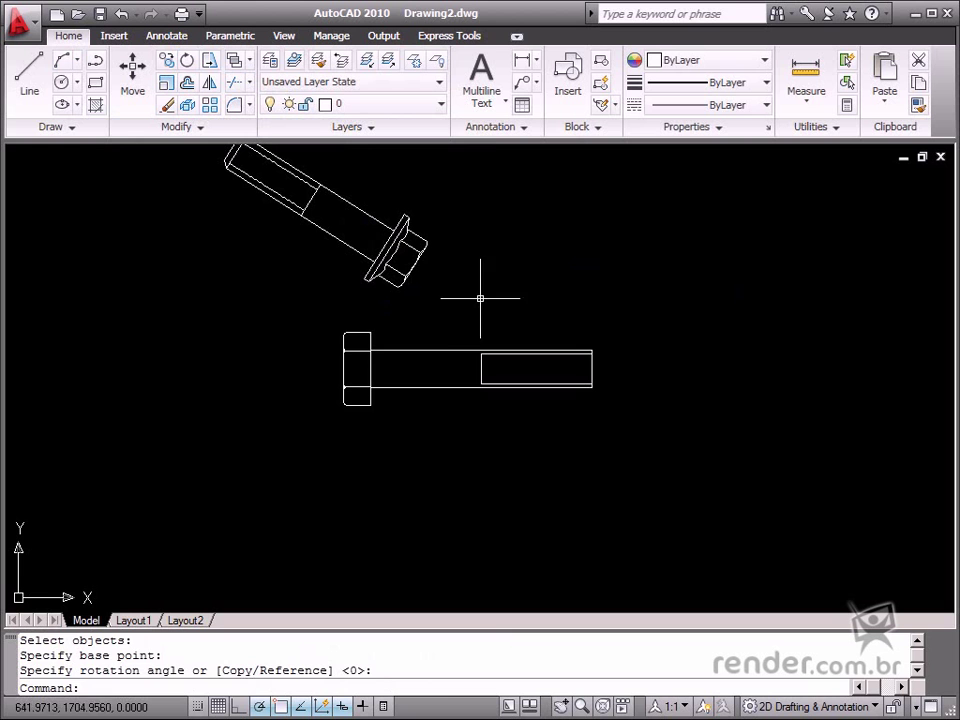
# Lengthen the lower hex bolt's shaft with its length grip and set its size to M12.
pyautogui.click(431, 351)
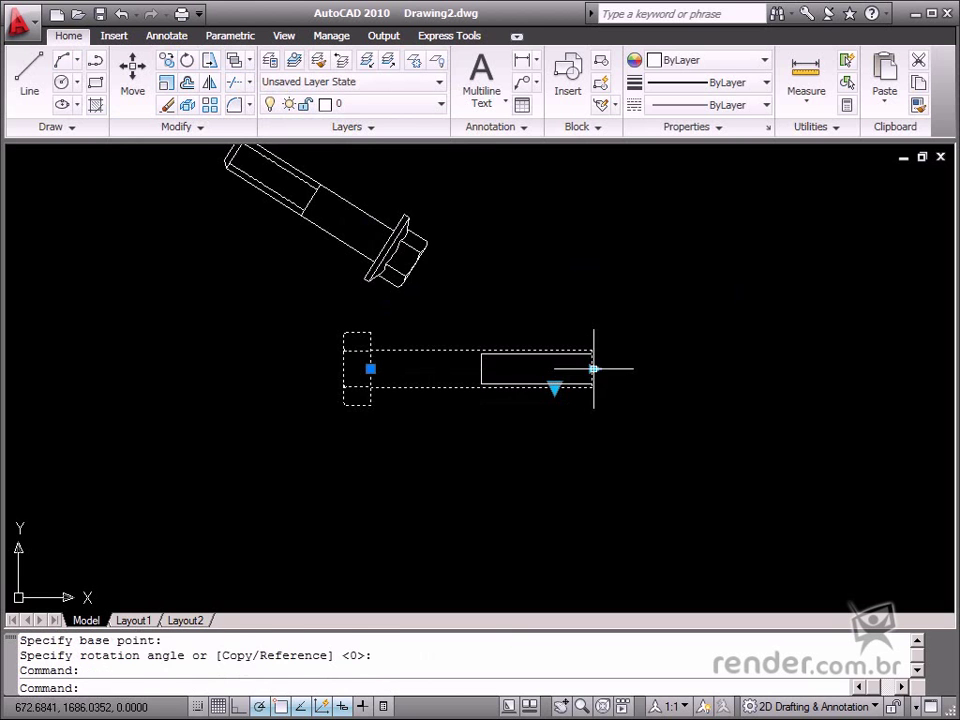
pyautogui.click(594, 369)
pyautogui.click(669, 385)
pyautogui.click(554, 387)
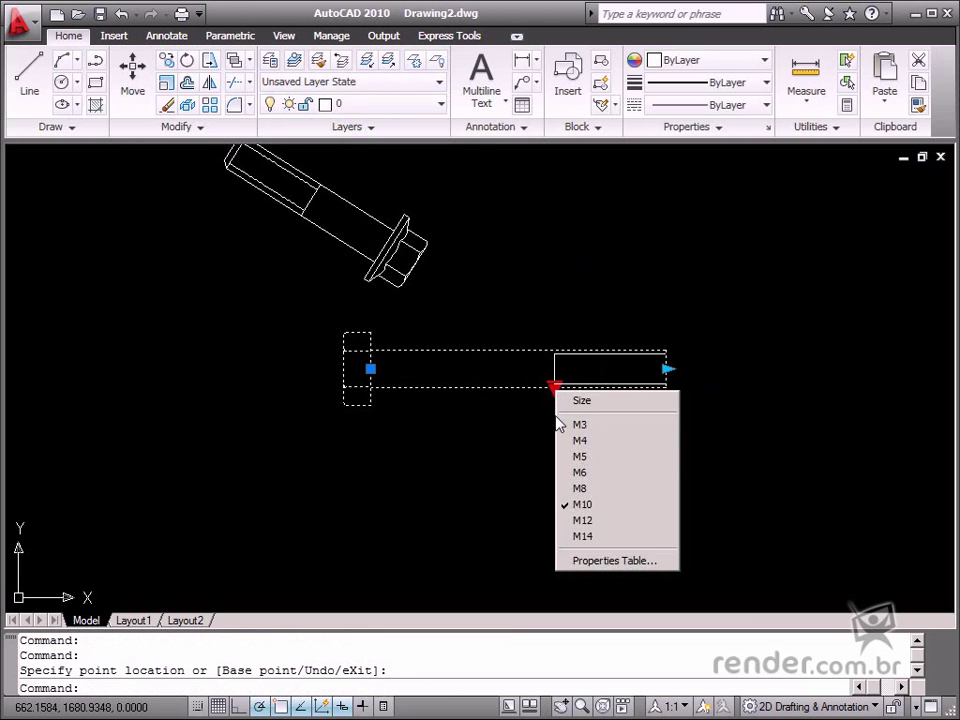
pyautogui.click(580, 516)
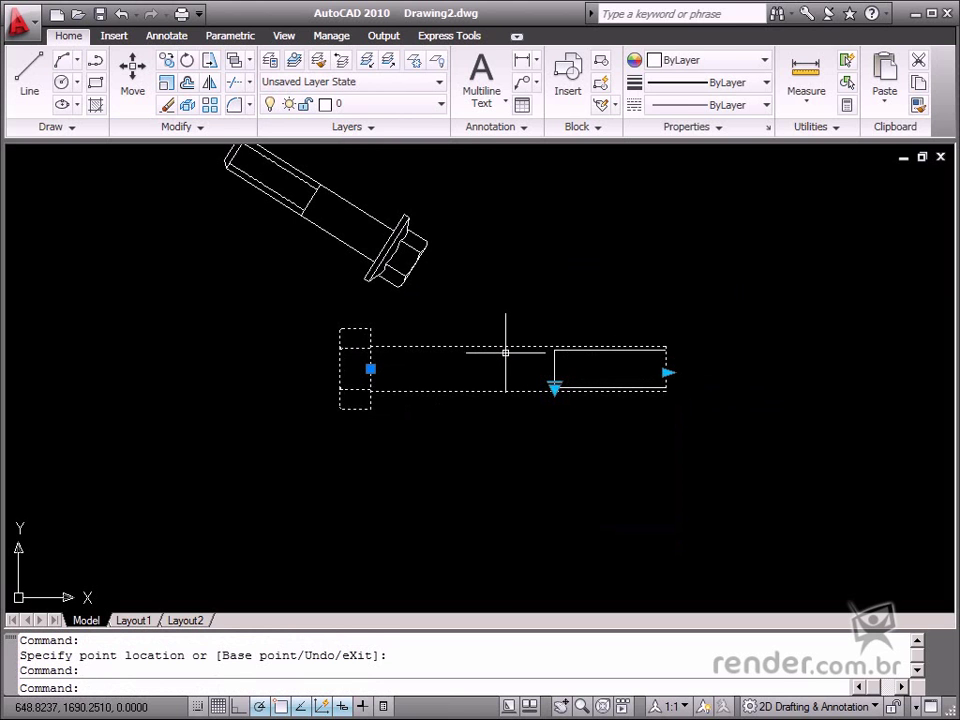
pyautogui.press('Escape')
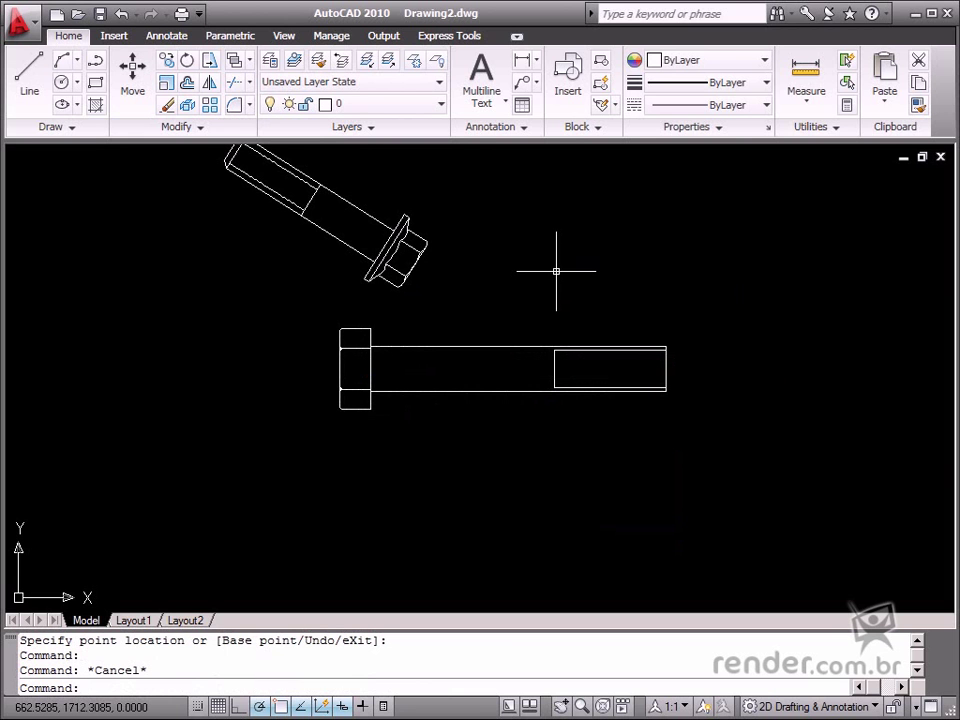
# Set the lower hex bolt's size to M5.
pyautogui.click(522, 390)
pyautogui.click(555, 387)
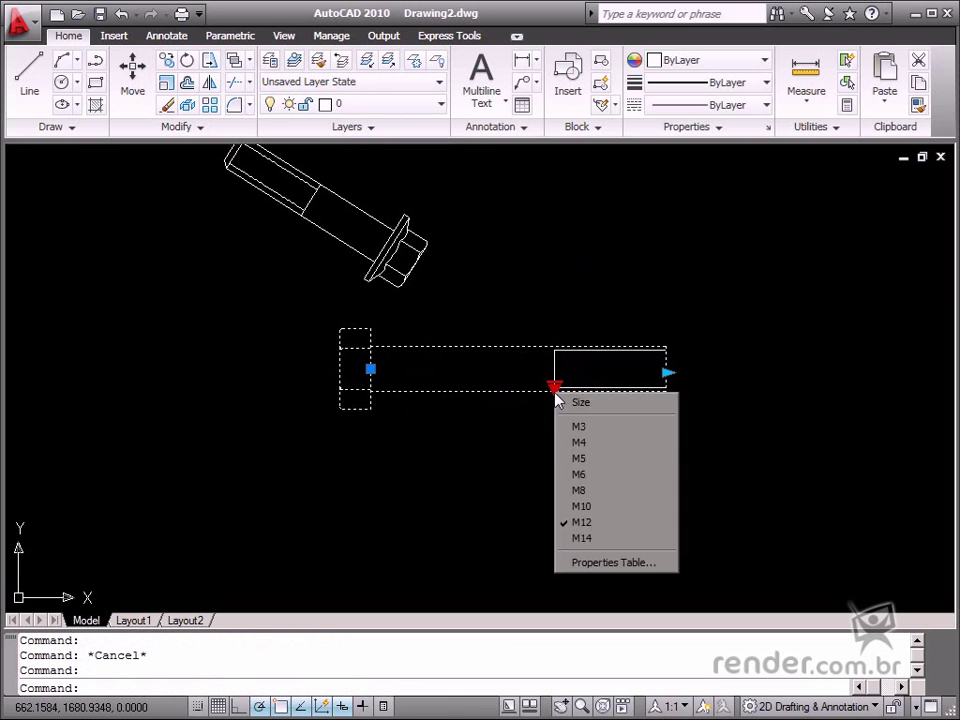
pyautogui.click(593, 467)
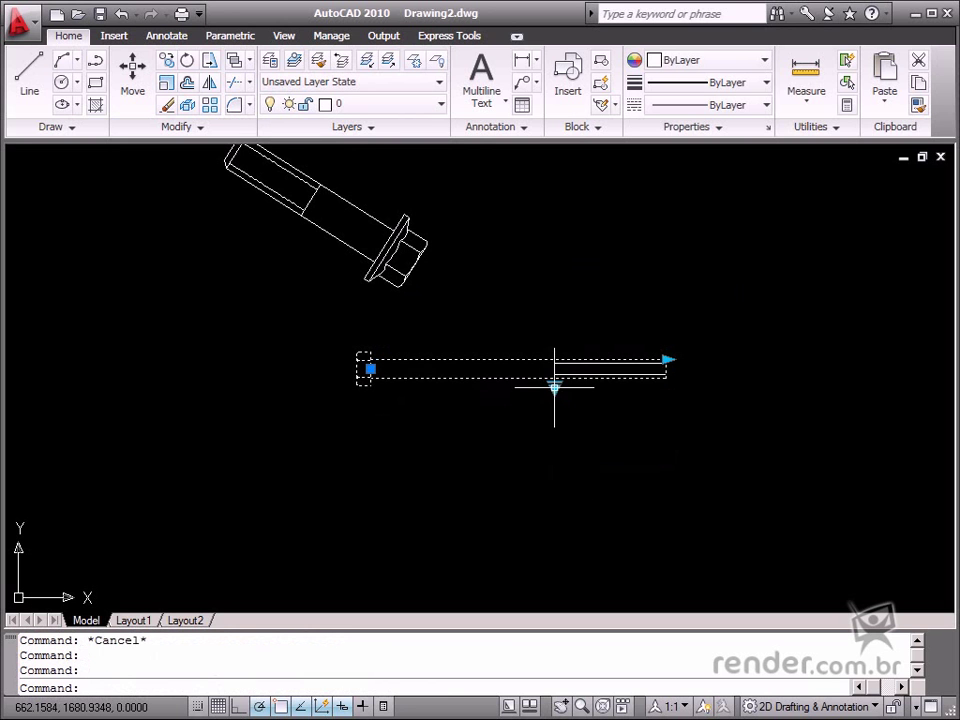
# Set the lower hex bolt's size to M14 and stretch its shaft well beyond the current end with the length grip.
pyautogui.click(555, 387)
pyautogui.click(583, 538)
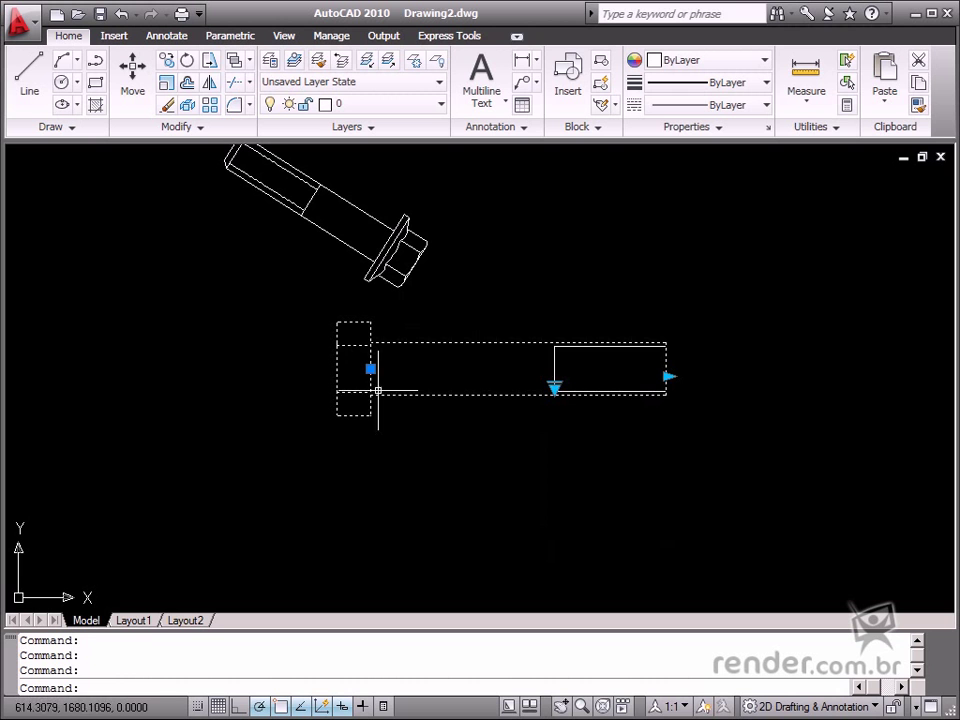
pyautogui.click(668, 377)
pyautogui.click(853, 377)
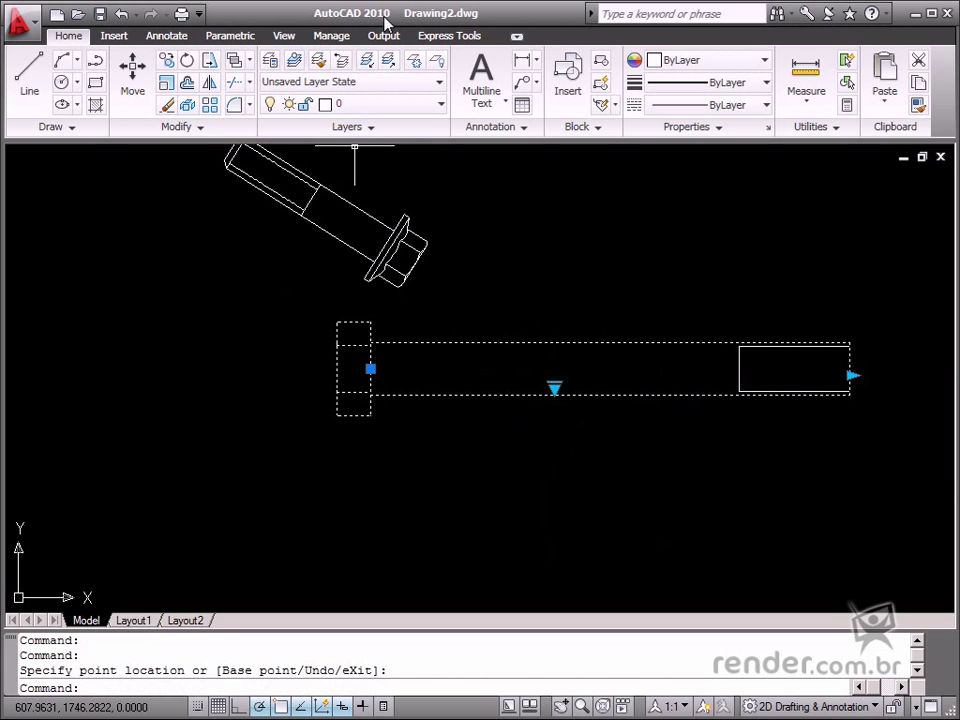
# Examine the diameter and head dimensions for each size in the hex bolt's Block Properties Table, and close it.
pyautogui.click(229, 37)
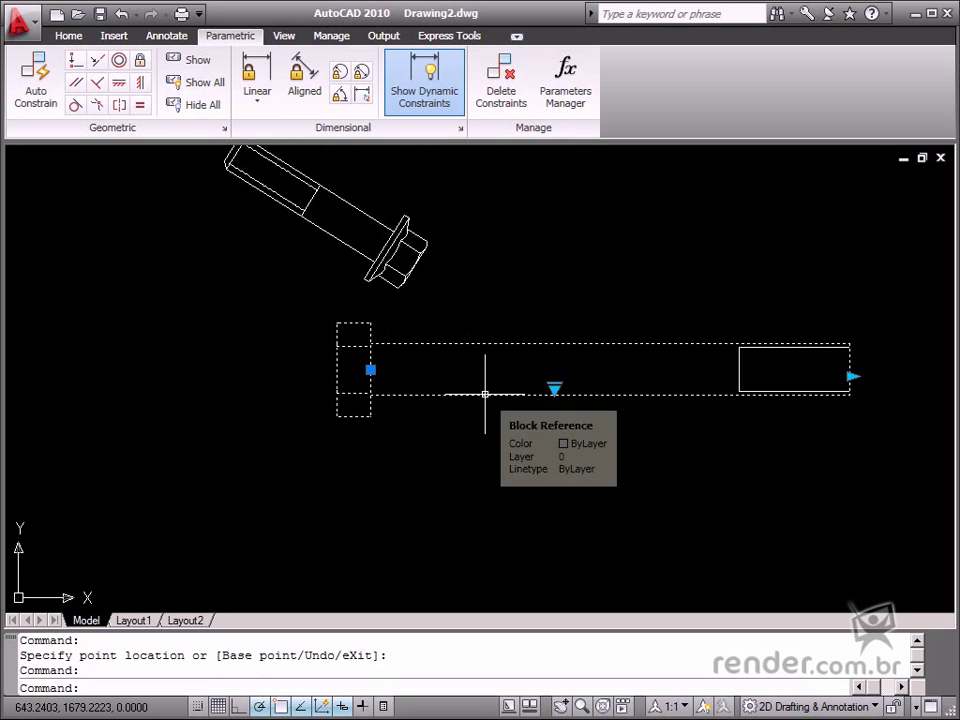
pyautogui.click(554, 387)
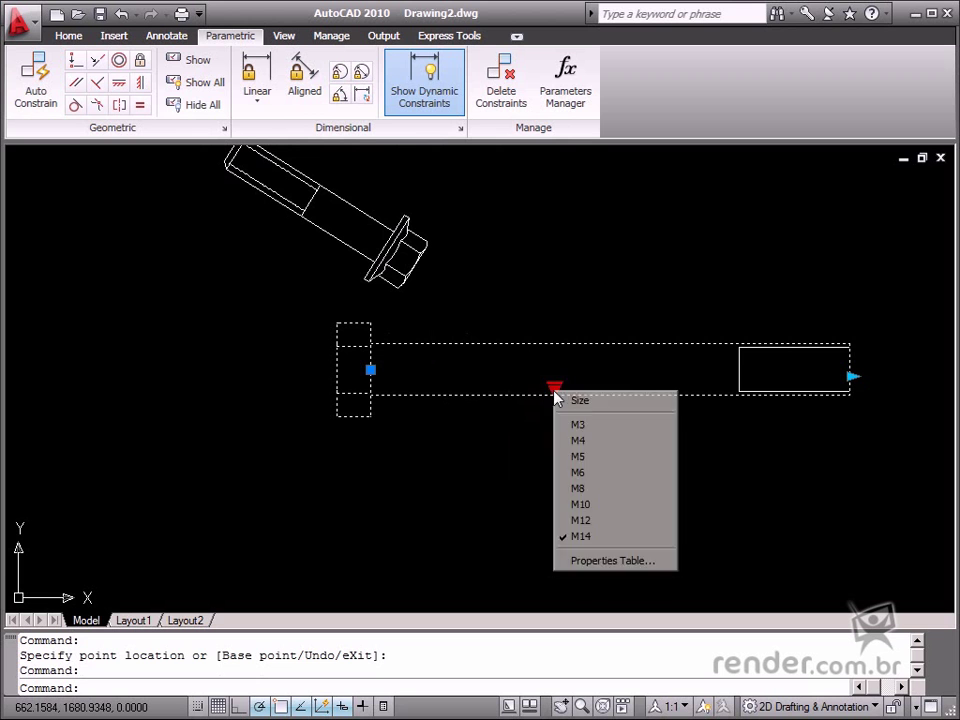
pyautogui.click(600, 560)
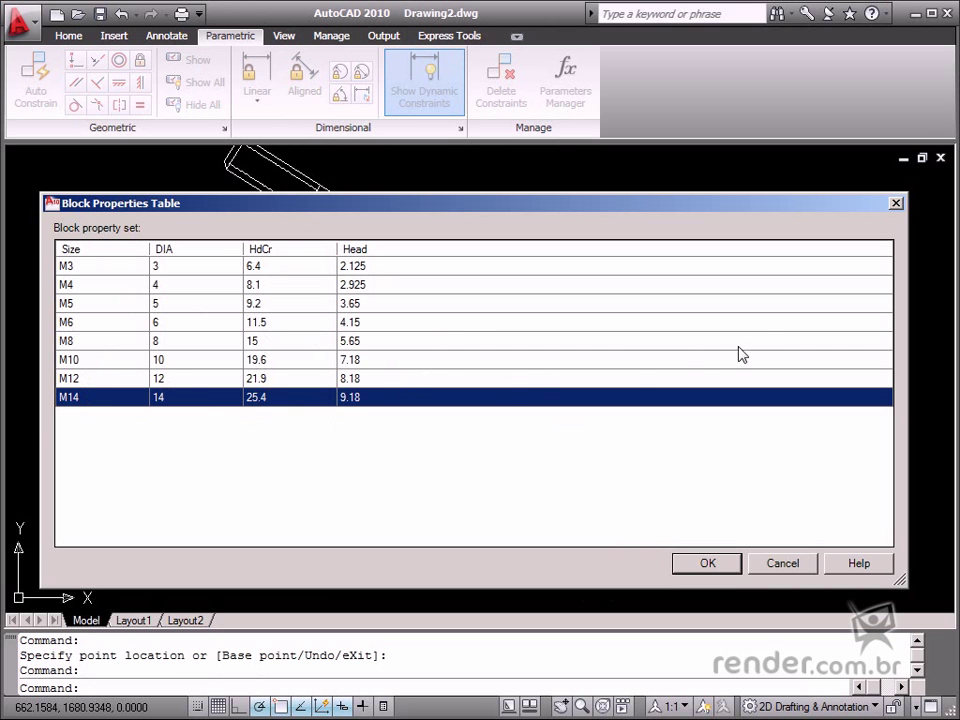
pyautogui.click(896, 203)
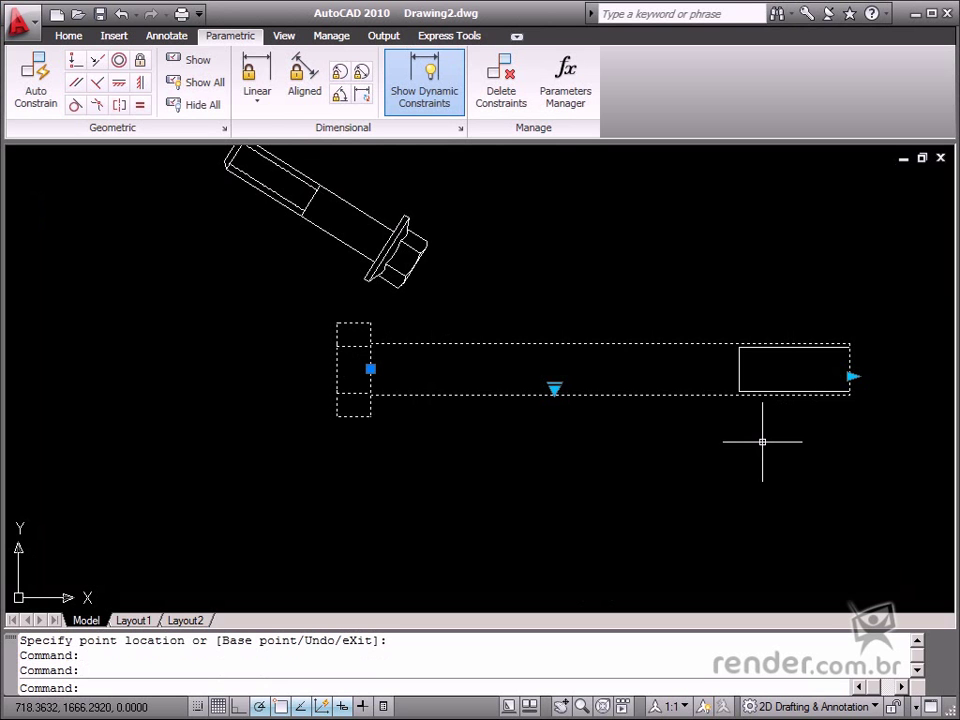
# Shorten the lower hex bolt's shaft by more than a third with its length grip.
pyautogui.click(851, 377)
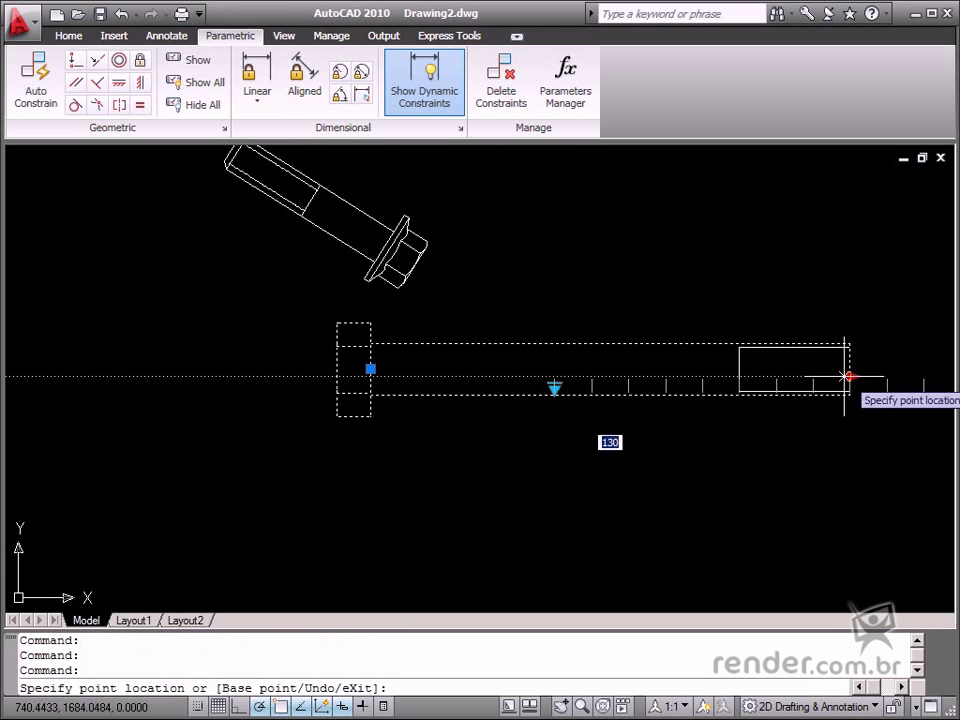
pyautogui.click(666, 377)
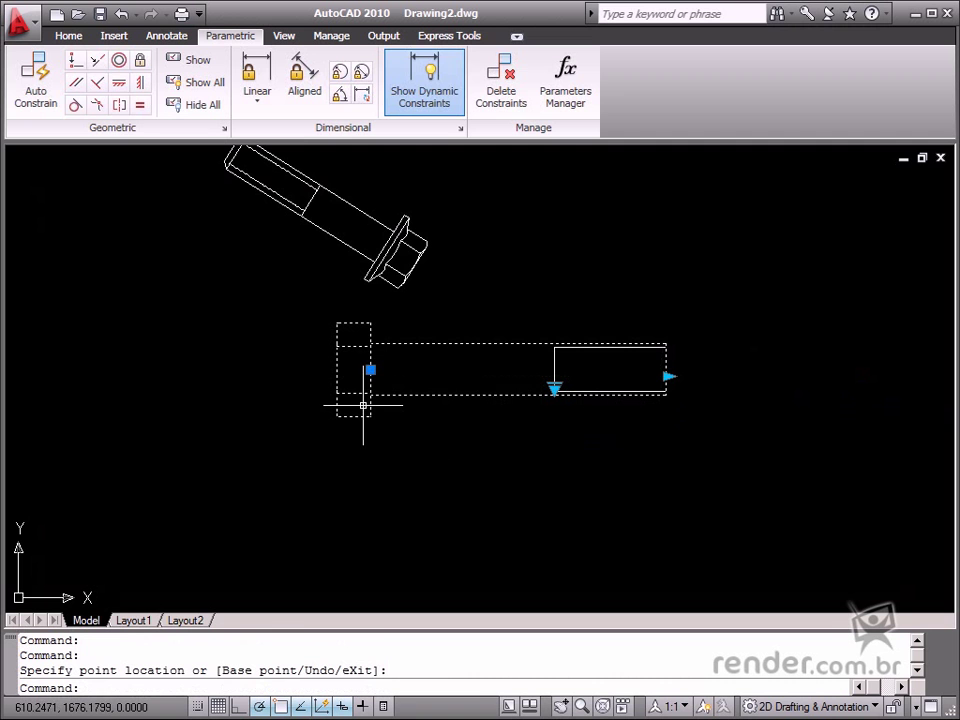
# Bring up the Attribute Definition settings to view the attribute options, and close them without defining an attribute.
pyautogui.write('att')
pyautogui.press('Return')
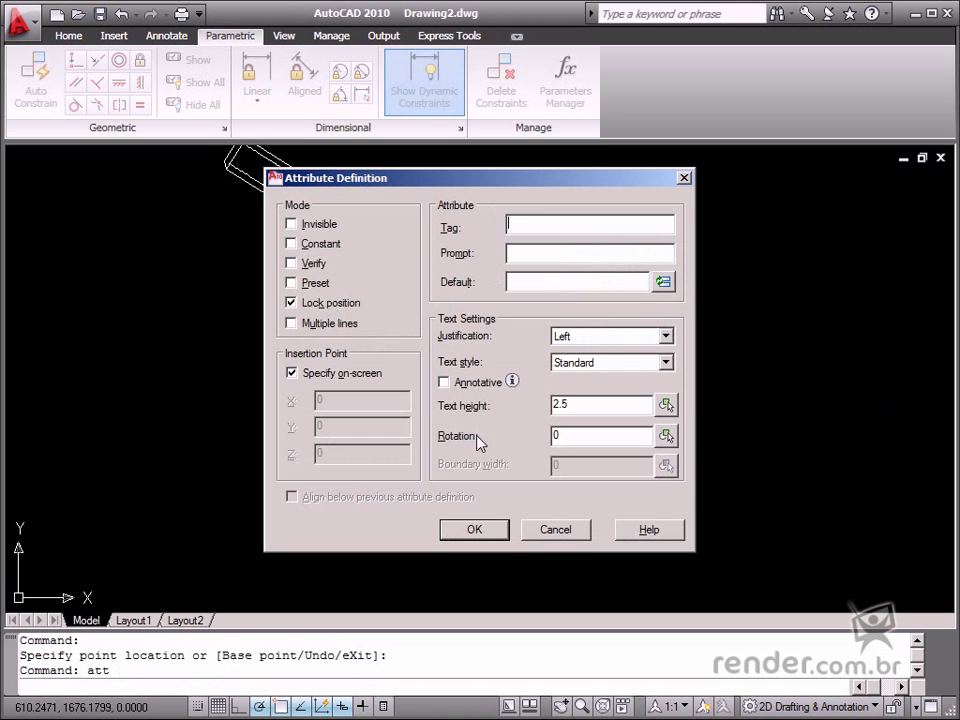
pyautogui.click(684, 178)
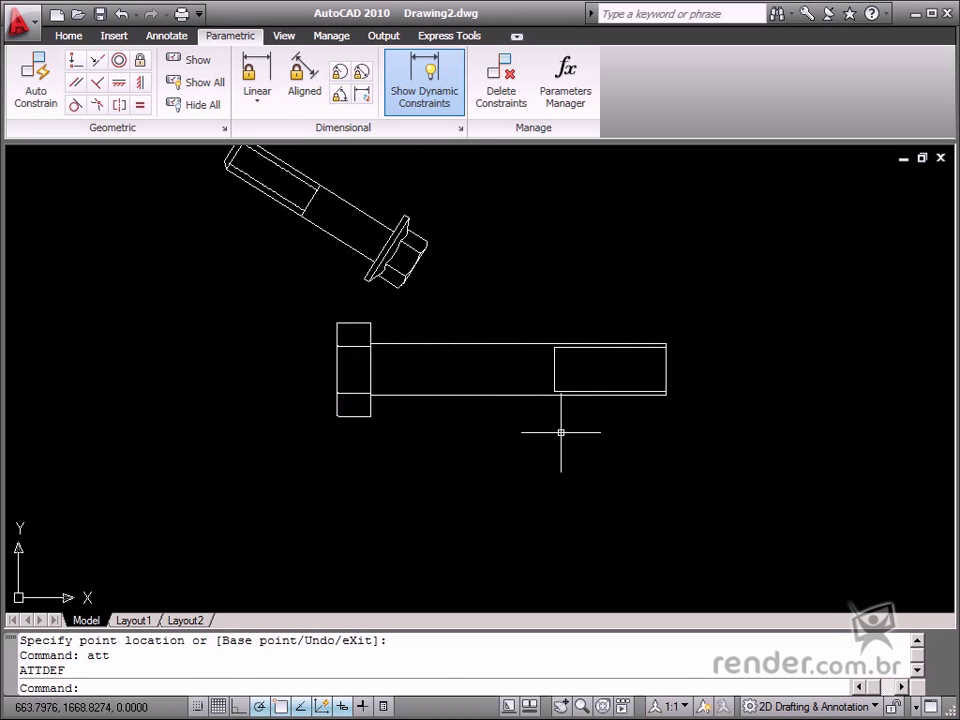
# Set the lower hex bolt's size to M10.
pyautogui.click(538, 344)
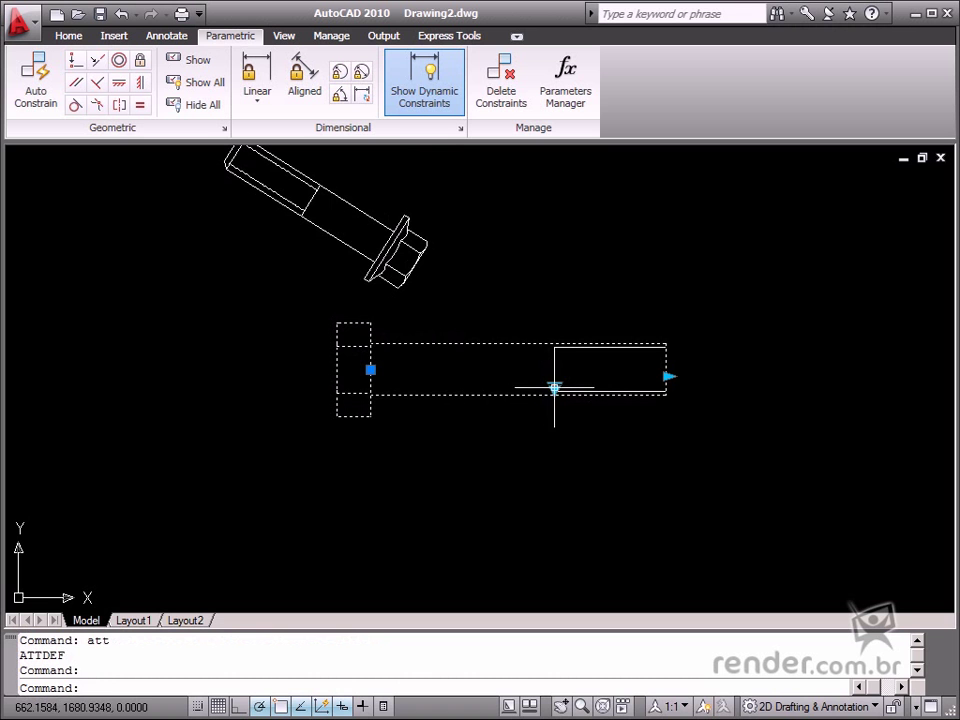
pyautogui.click(554, 386)
pyautogui.click(586, 507)
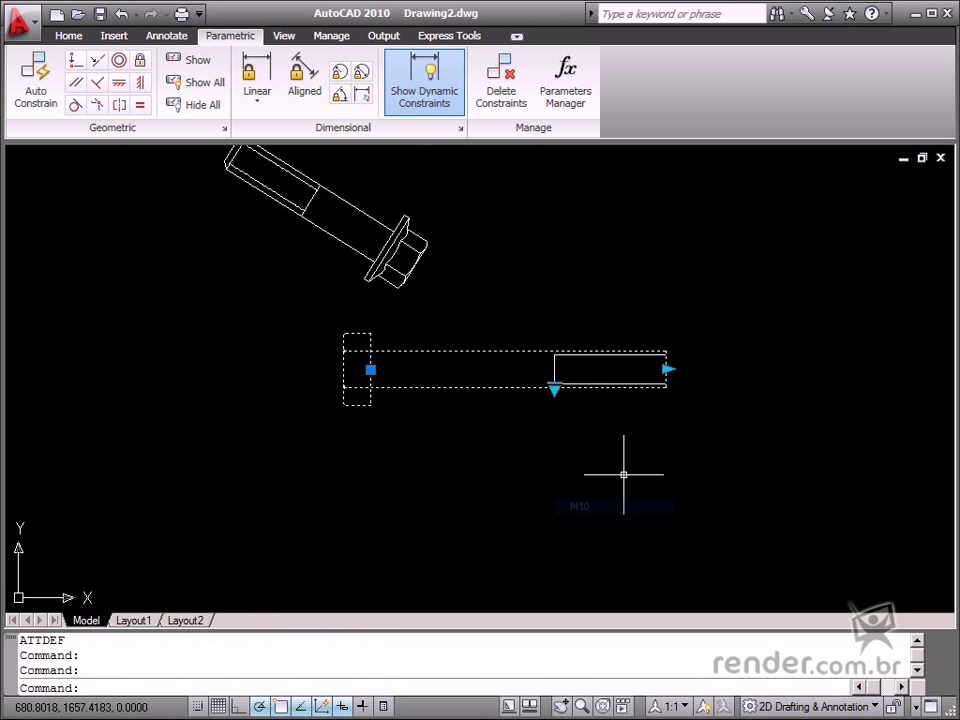
# Lengthen the M10 bolt's shaft with its length grip, shorten it until its end aligns with the size grip, and deselect the bolt.
pyautogui.click(665, 369)
pyautogui.click(778, 369)
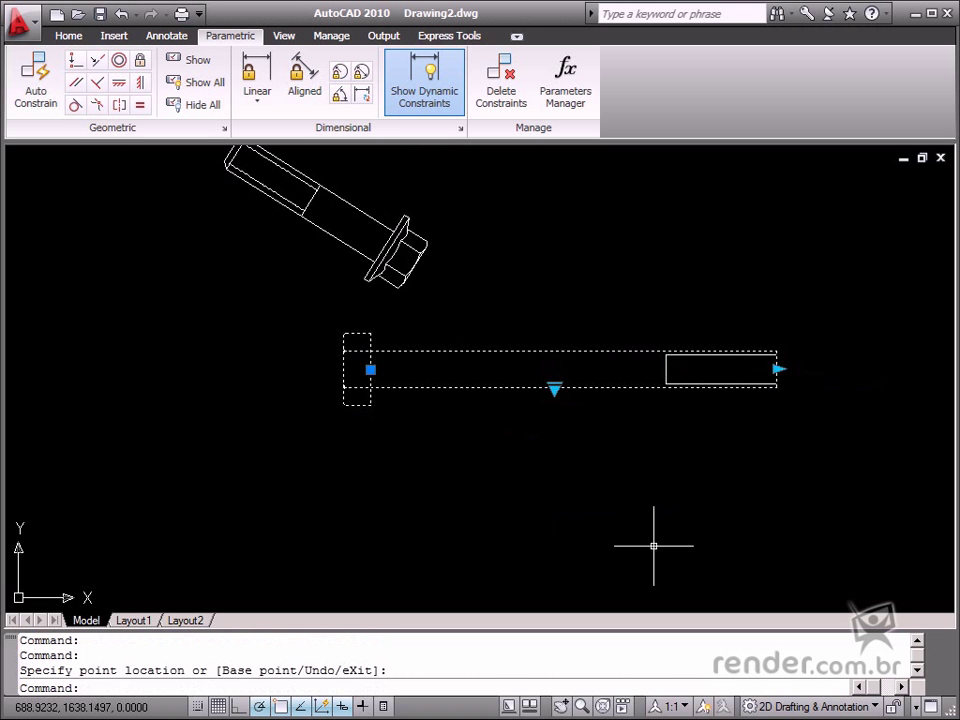
pyautogui.click(777, 369)
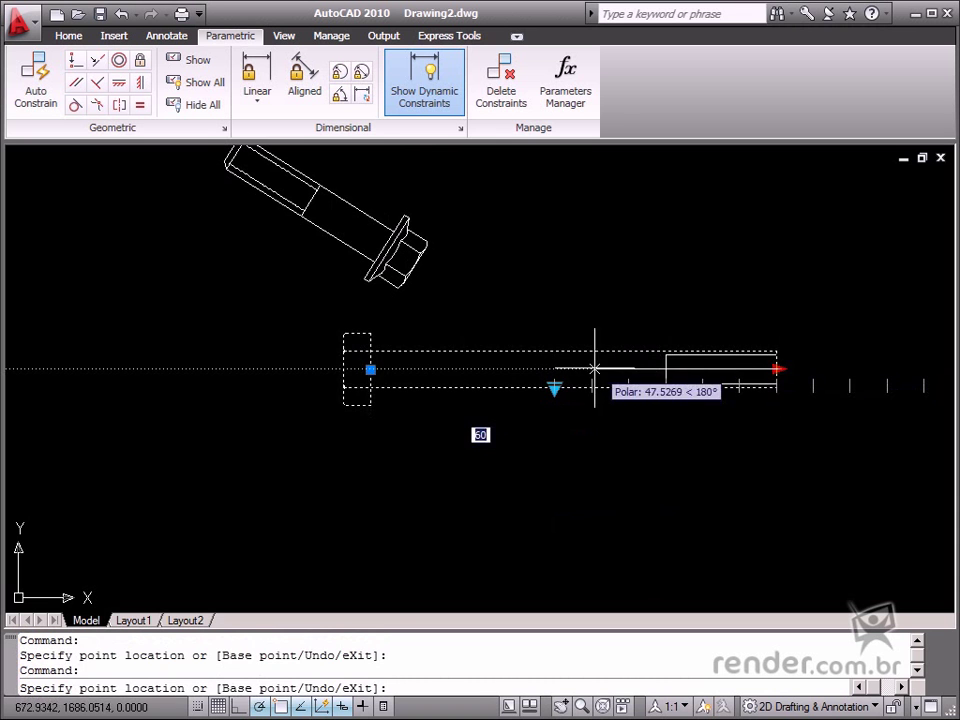
pyautogui.click(556, 369)
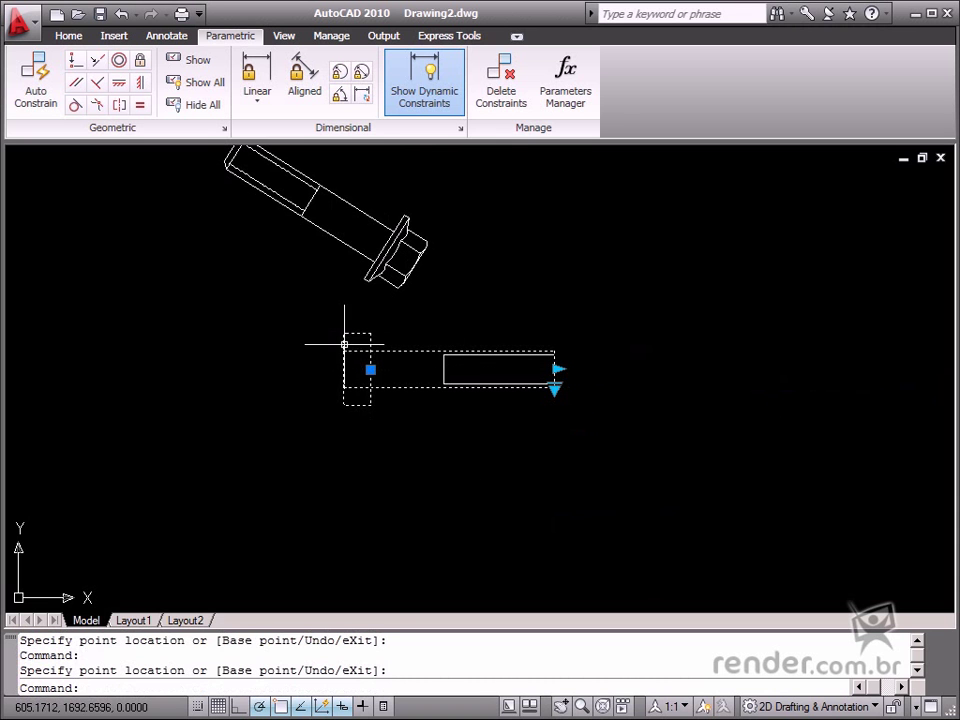
pyautogui.press('Escape')
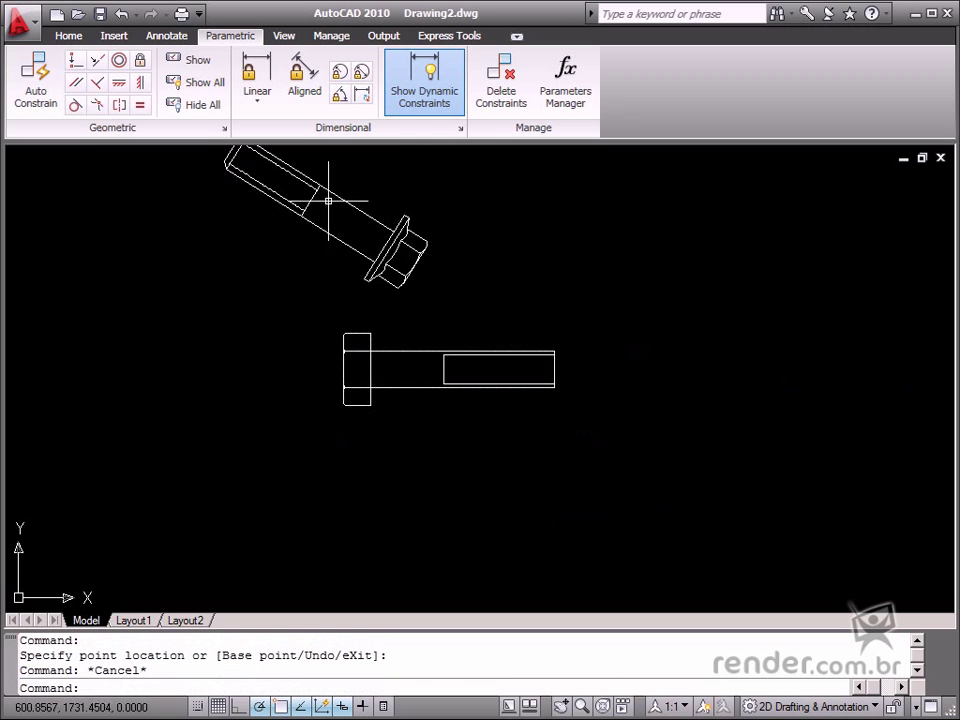